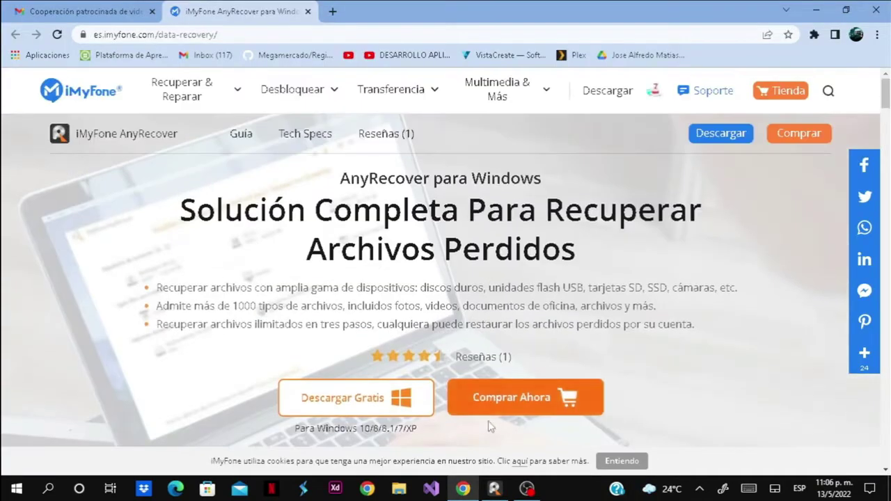
Minimise the browser and bring up the iMyFone AnyRecover window with its scan locations.
drag(886, 94, 886, 199)
click(817, 10)
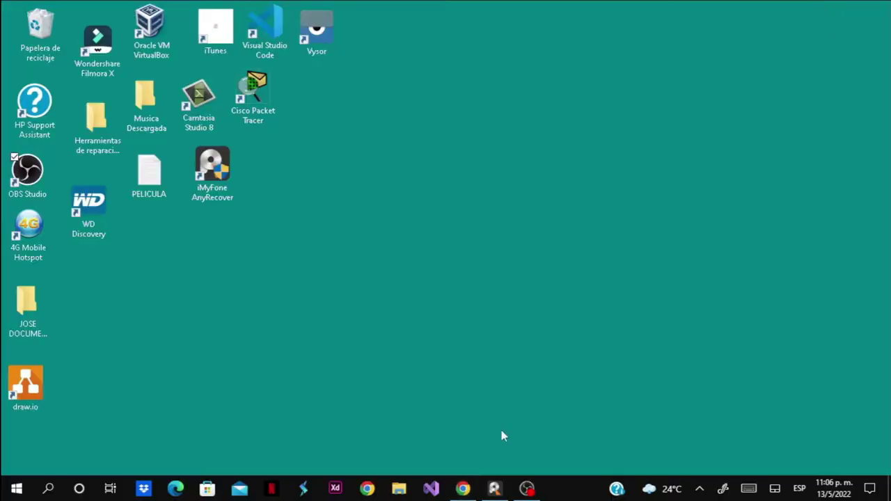
click(495, 488)
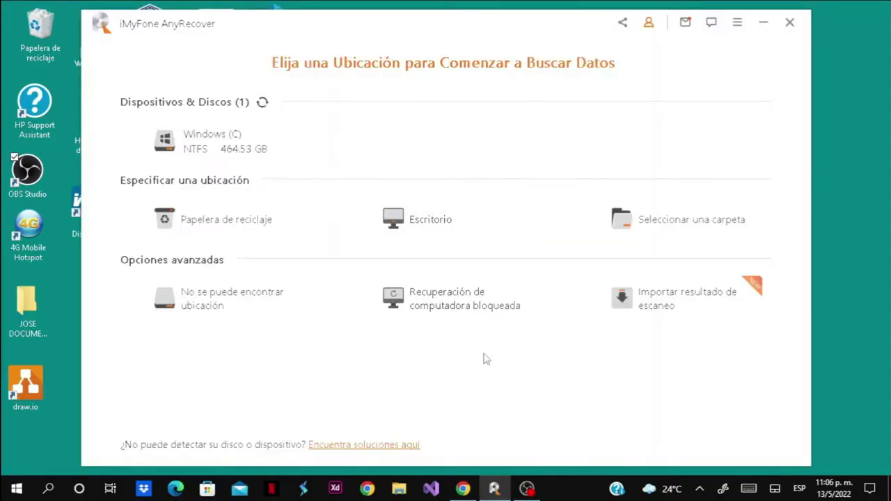
click(765, 23)
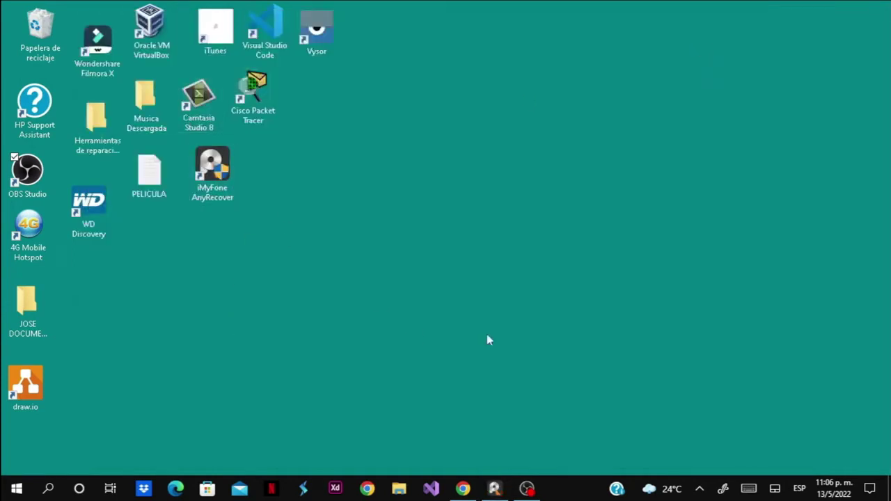
click(494, 488)
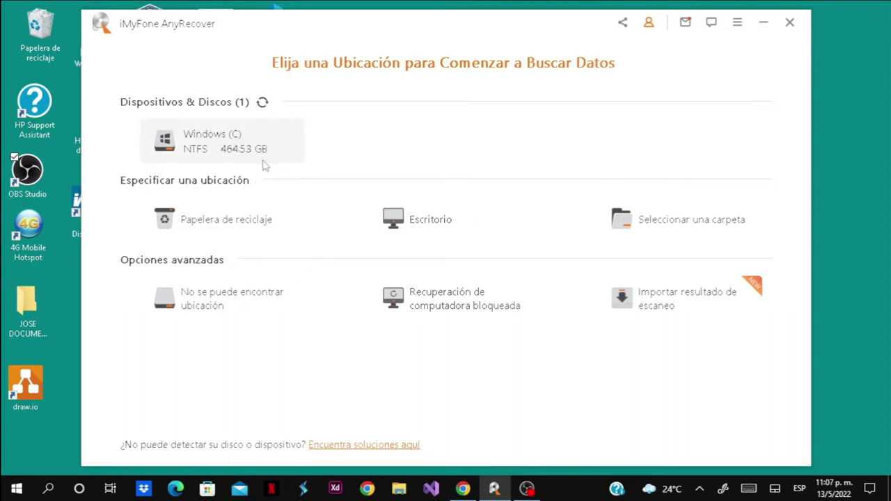
click(218, 146)
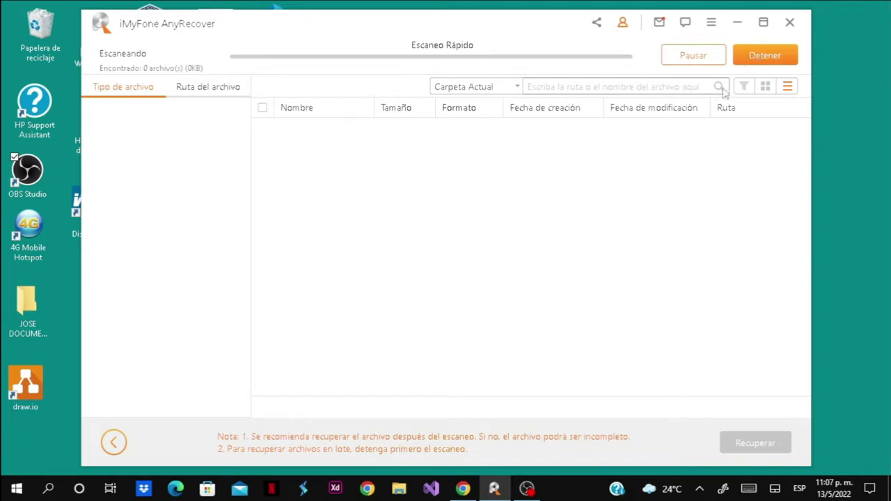
click(758, 59)
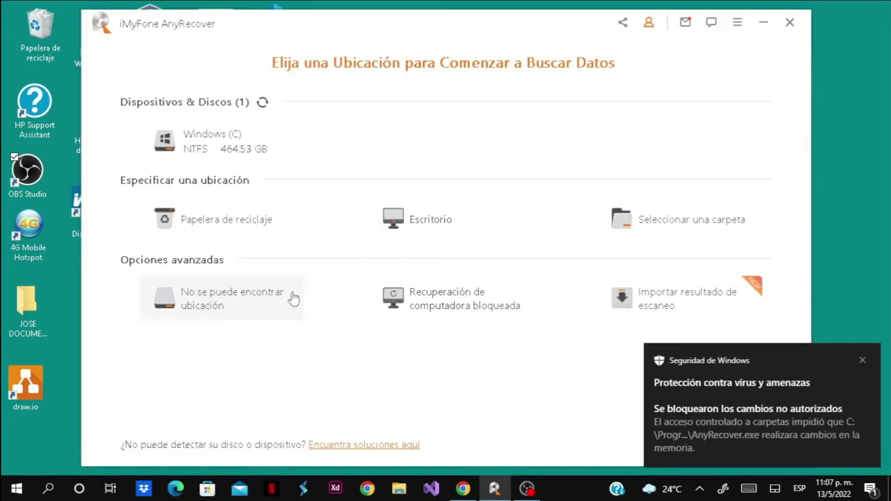
click(863, 361)
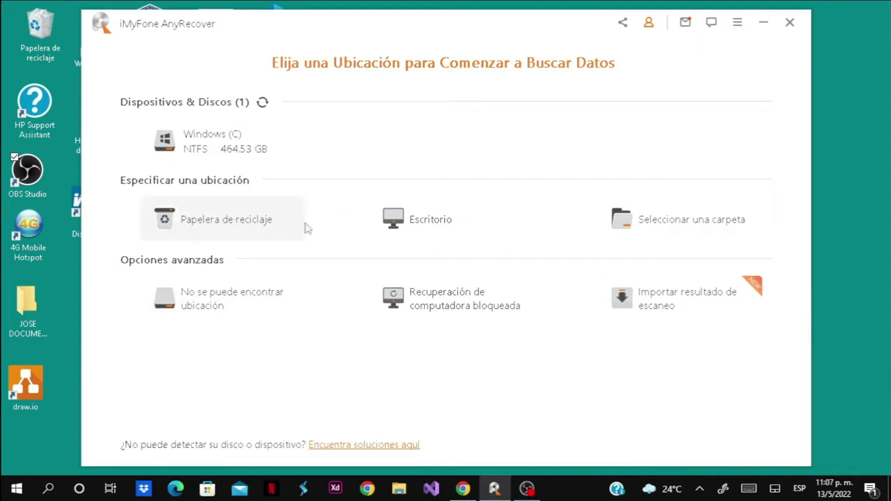
Scan the Papelera de reciclaje location for deleted files and acknowledge the completed scan.
click(261, 223)
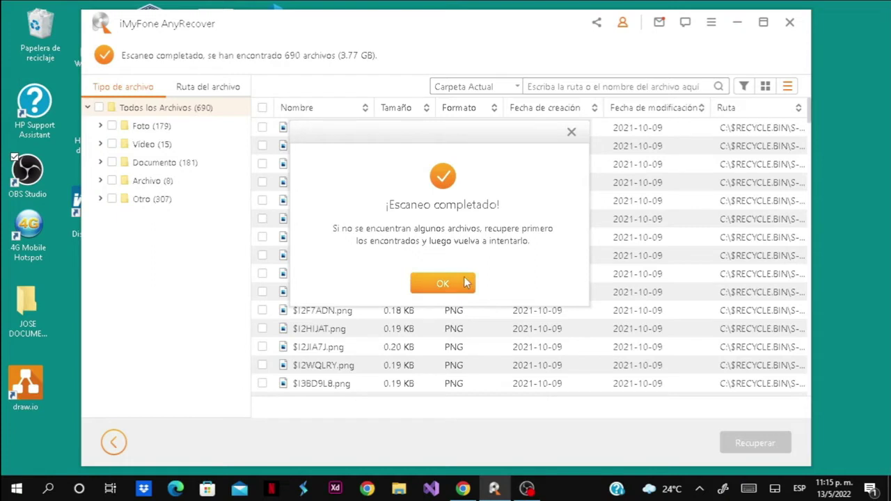
click(434, 288)
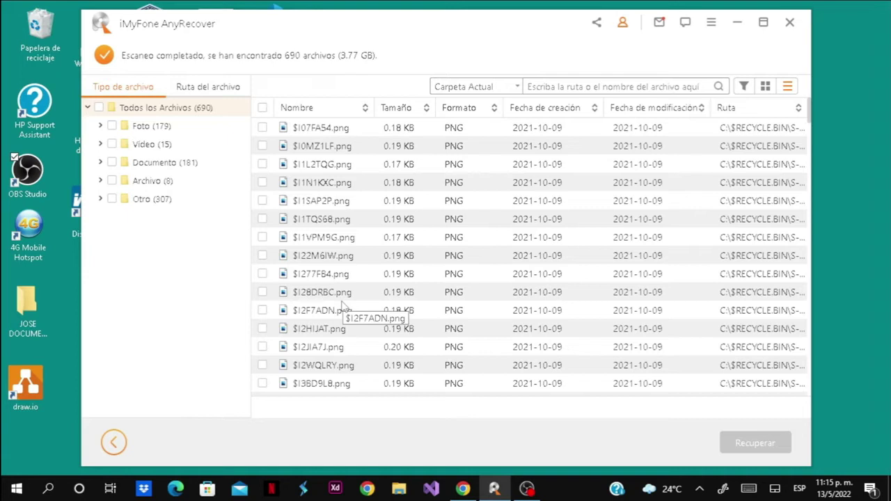
Browse the found files by type, covering Foto and the DOCX, PPTX and XLSX groups under Documento.
click(144, 127)
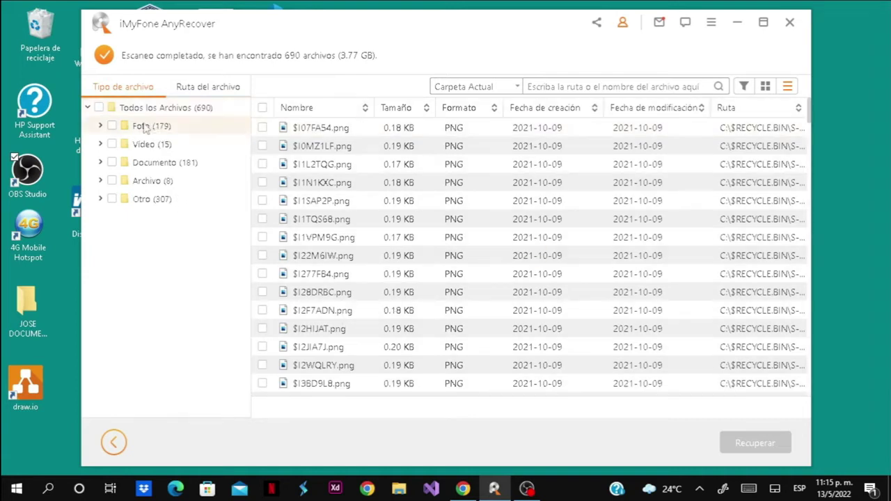
click(156, 164)
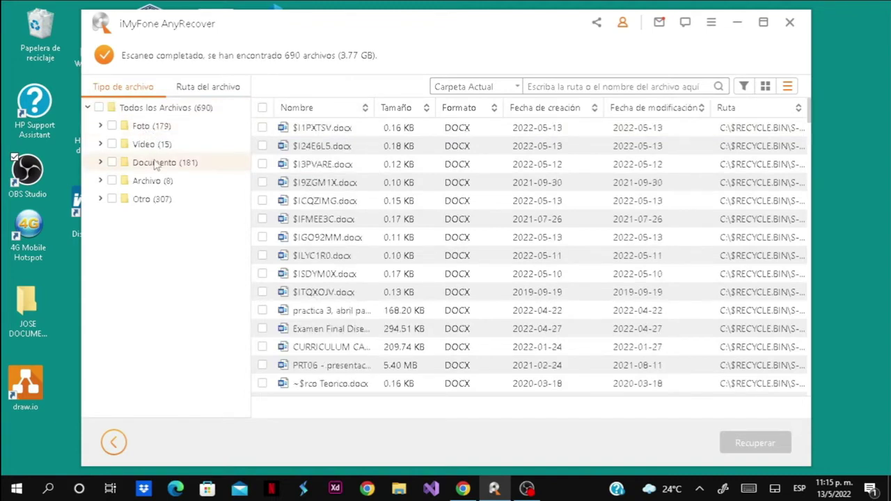
click(100, 162)
click(165, 183)
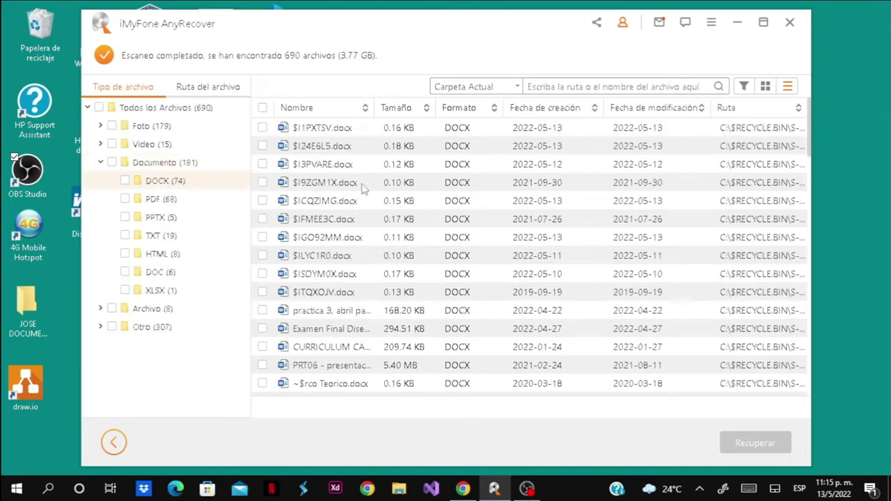
click(156, 219)
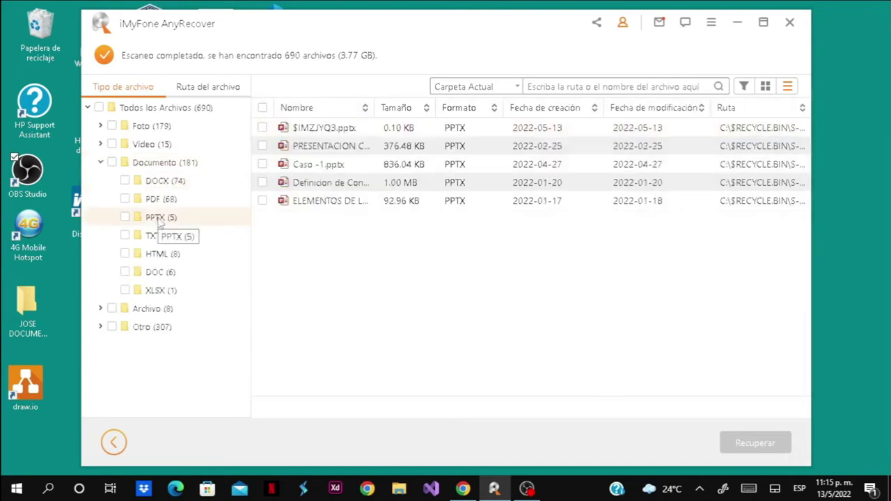
click(168, 293)
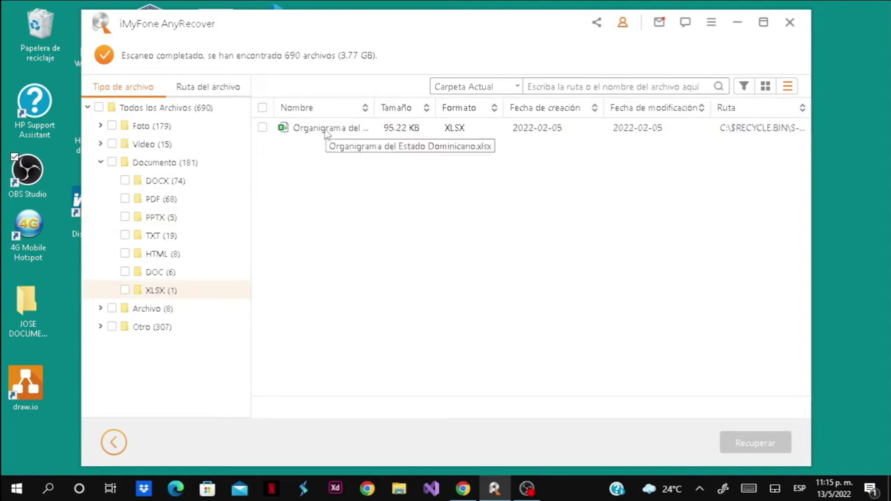
Try marking the XLSX group and the whole Documento category for recovery.
click(125, 291)
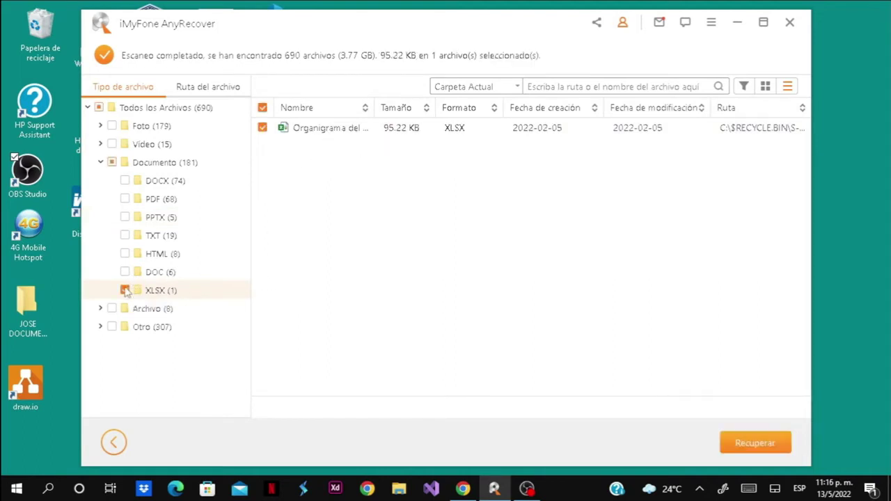
click(124, 290)
click(113, 162)
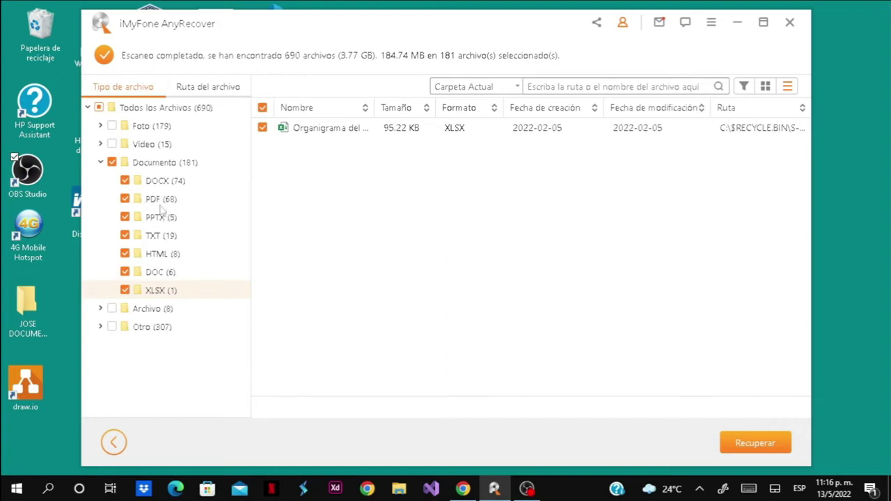
click(112, 162)
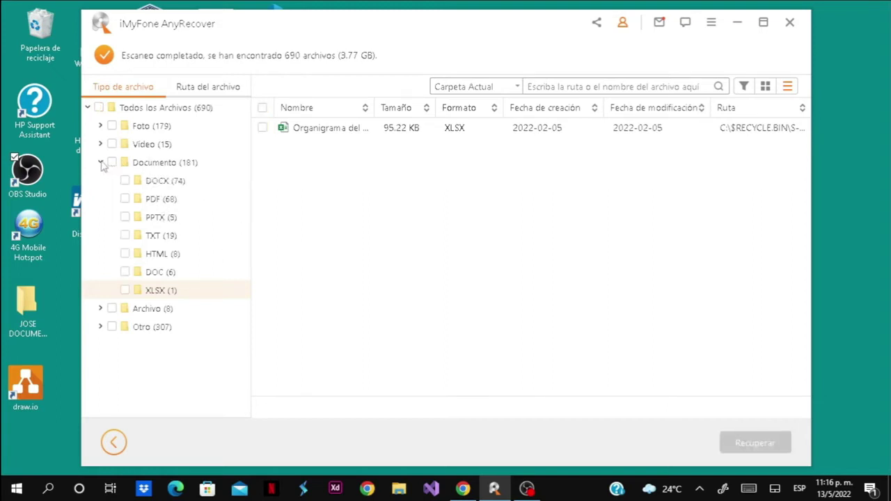
Collapse the Documento category and examine the found files listed under Archivo and Otro.
click(101, 163)
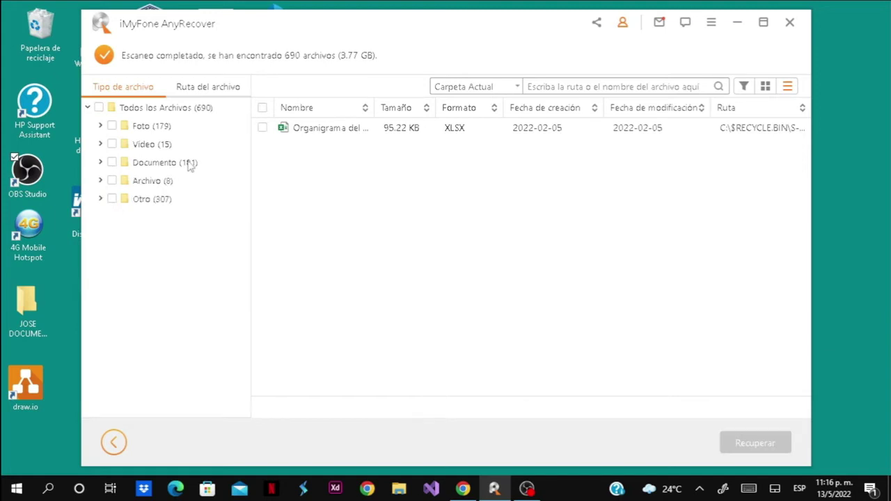
click(151, 181)
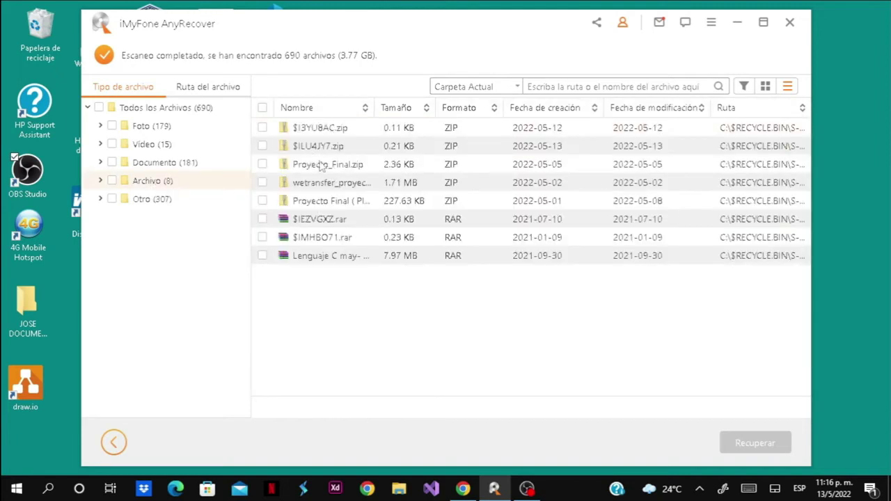
click(141, 199)
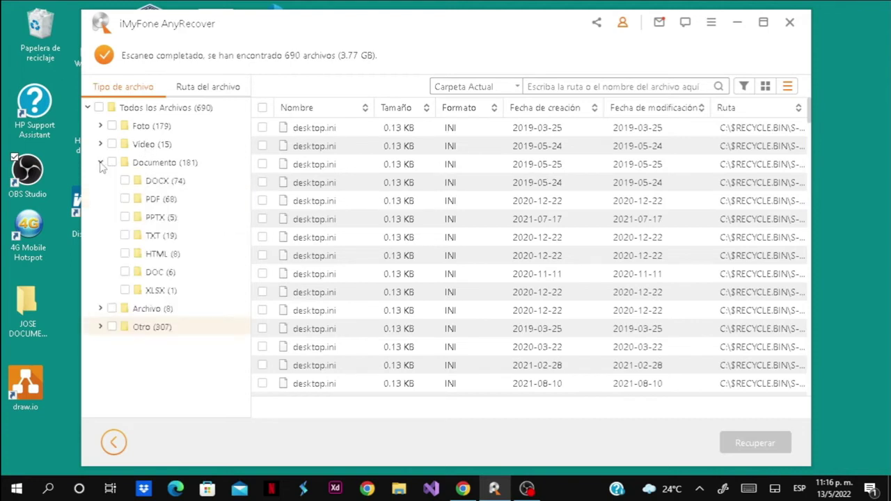
Recover Organigrama del Estado Dominicano.xlsx from the XLSX group, saving it to Escritorio.
click(159, 292)
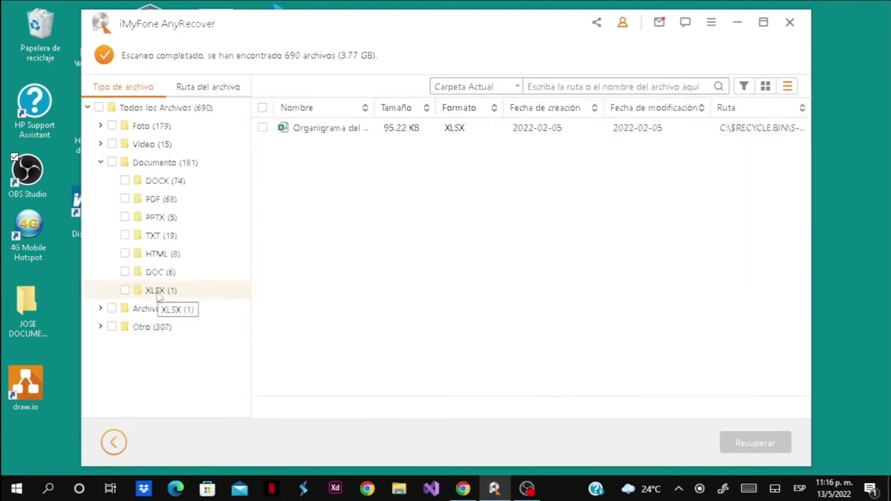
click(262, 128)
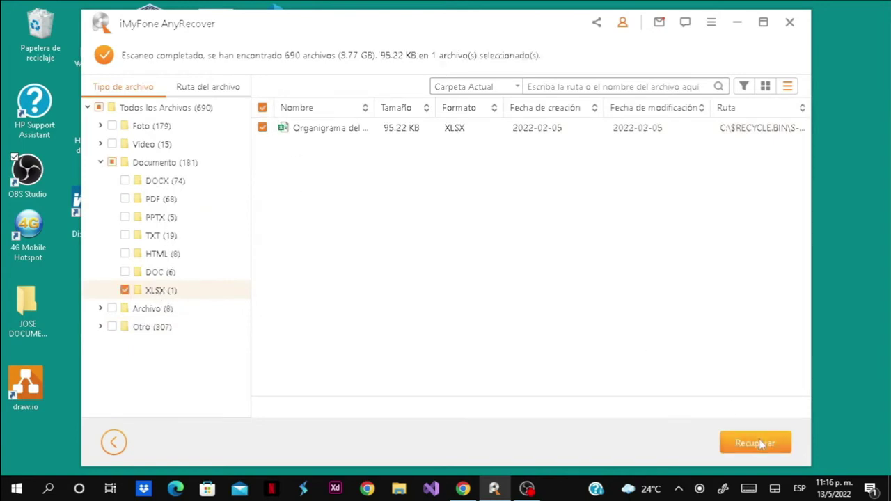
click(761, 444)
click(760, 444)
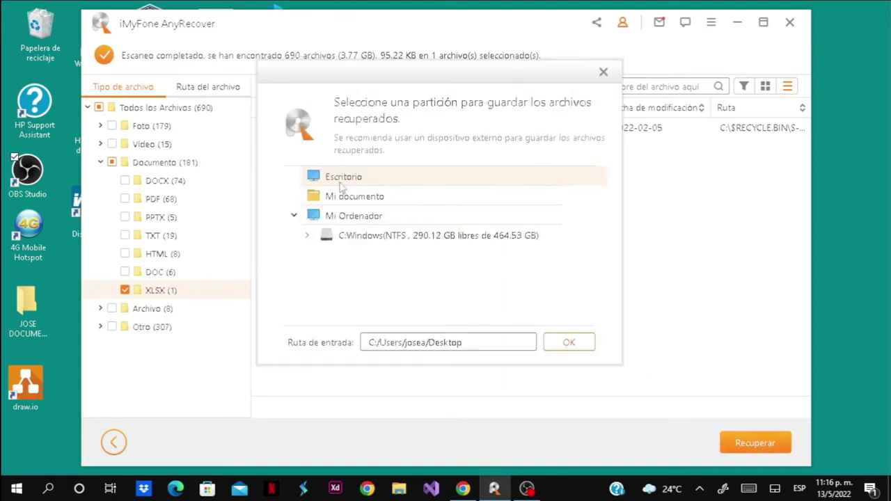
click(569, 343)
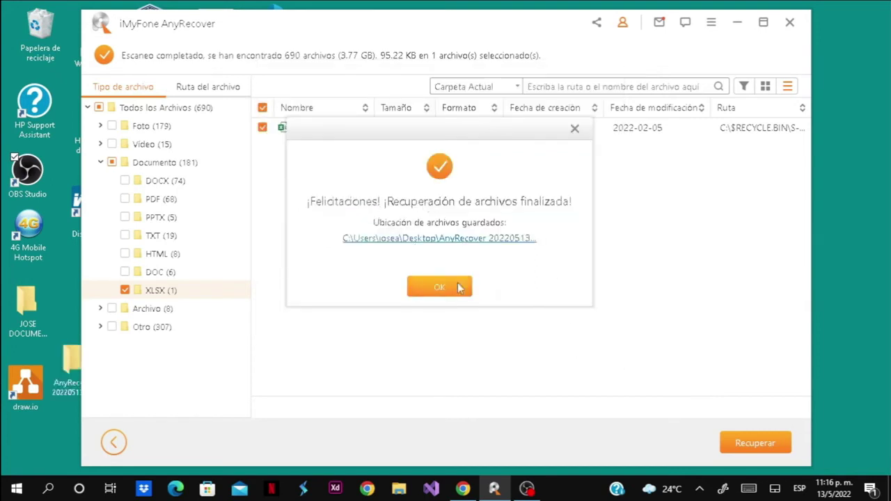
click(439, 286)
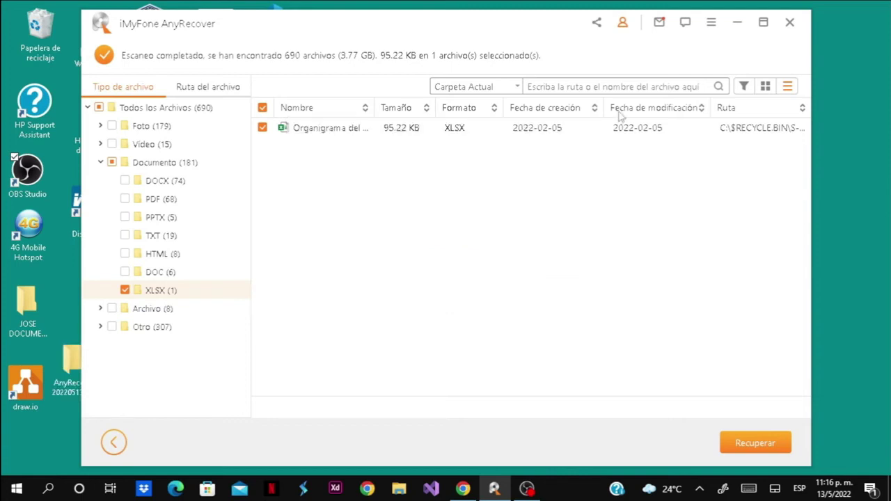
click(737, 22)
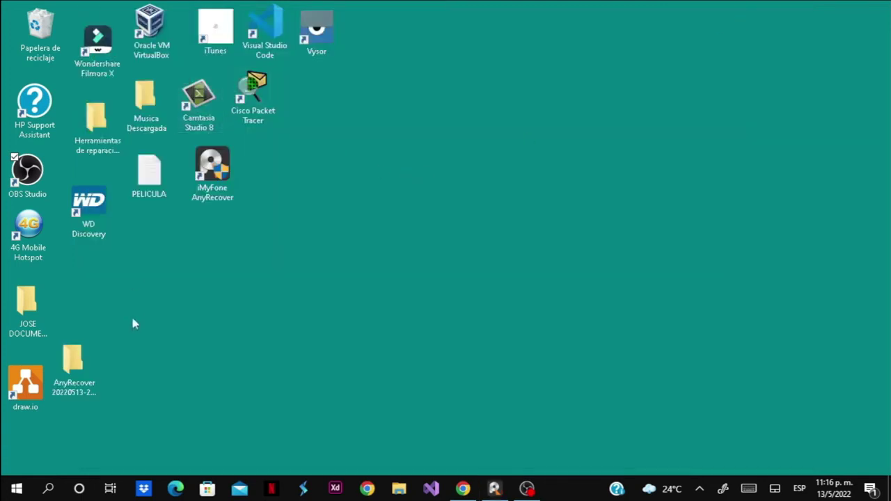
click(400, 489)
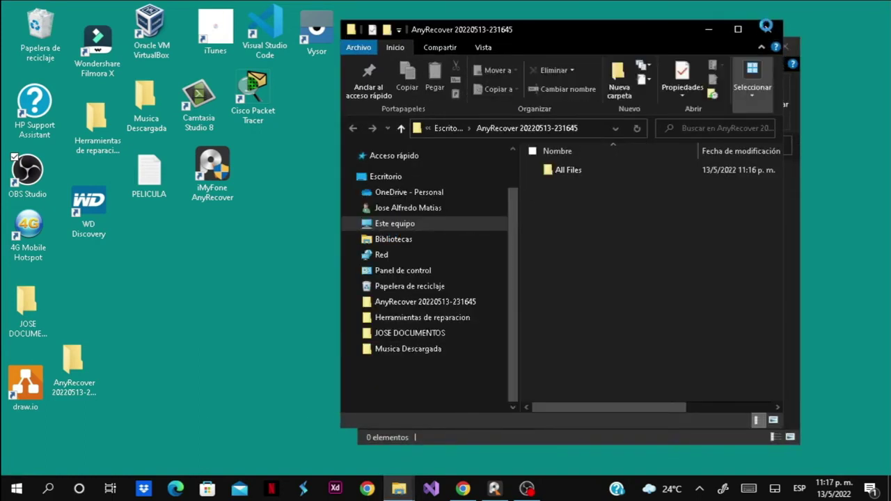
click(432, 215)
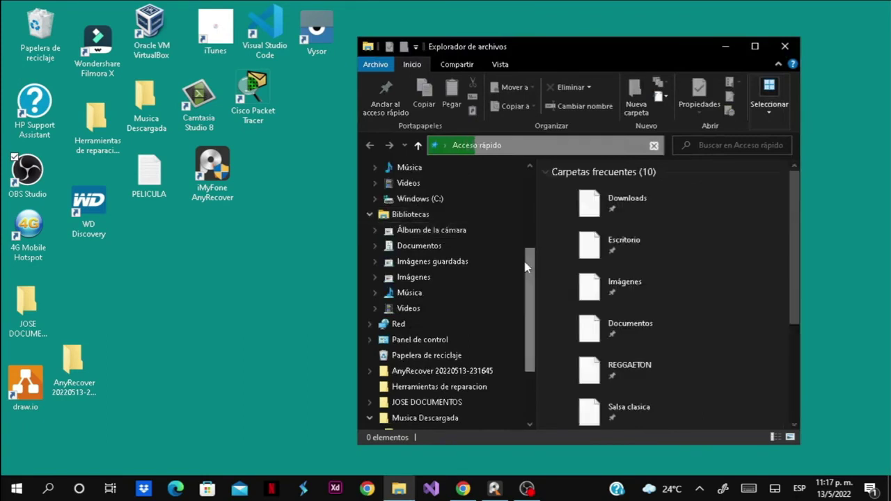
drag(534, 240, 530, 223)
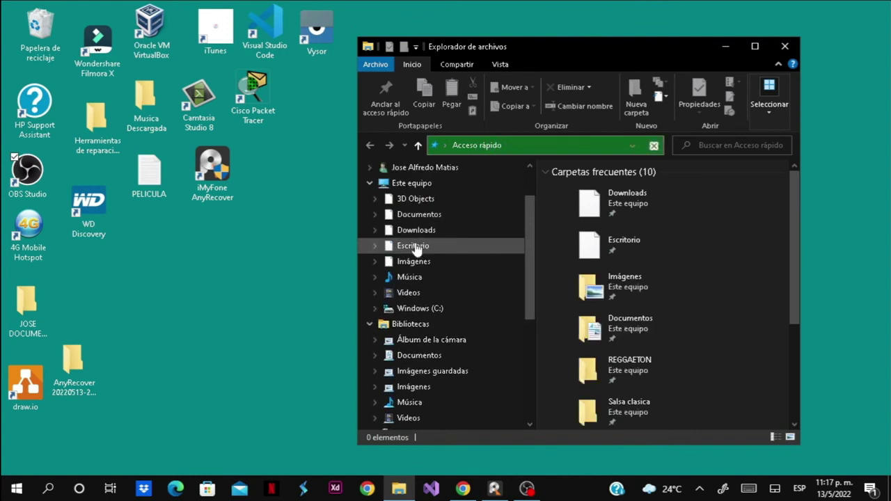
click(414, 247)
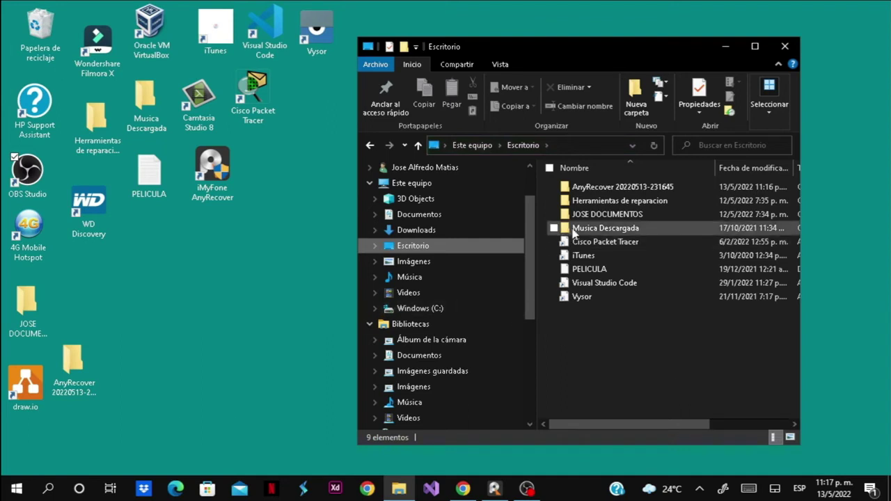
click(602, 189)
double_click(602, 191)
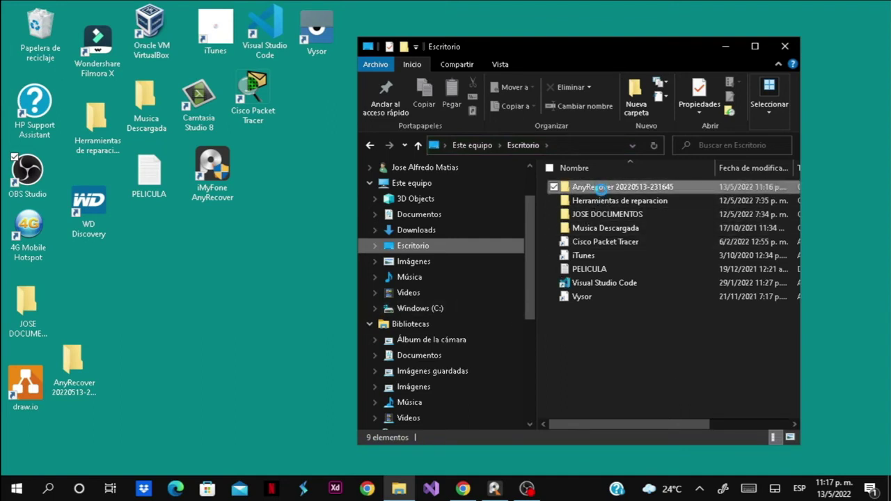
Go through the All Files, Document and XLSX subfolders to check the recovered spreadsheet.
click(88, 376)
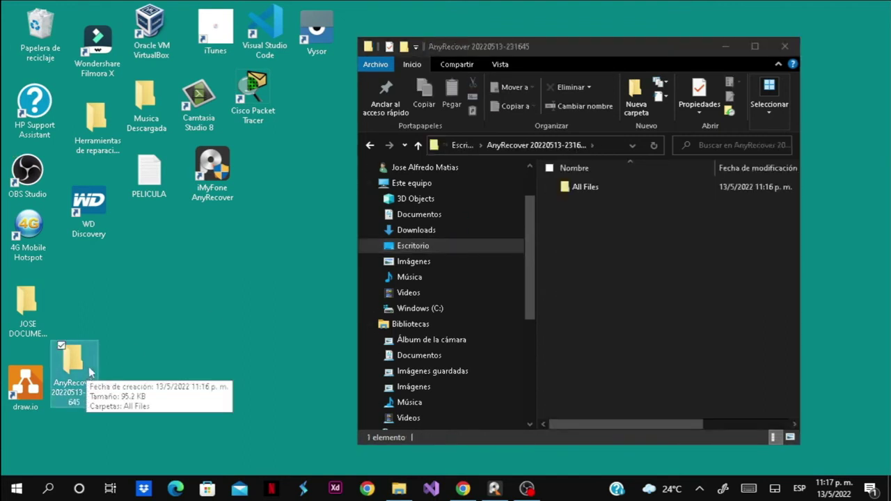
double_click(592, 189)
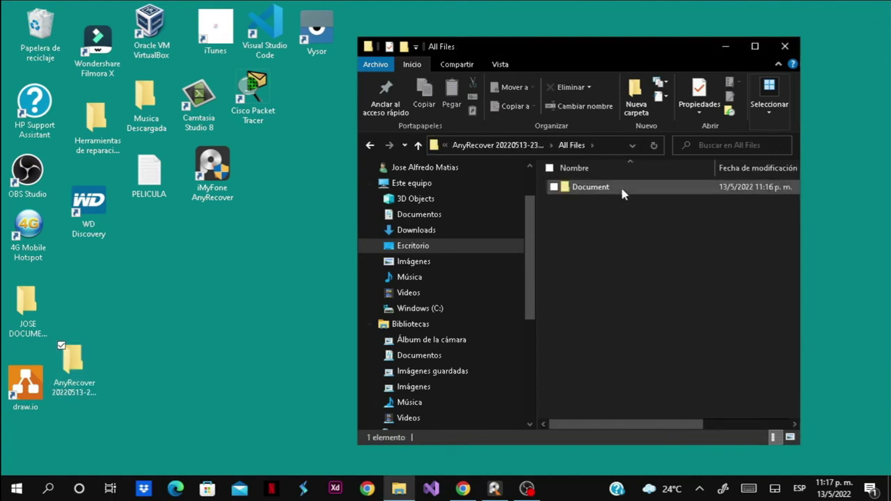
double_click(592, 195)
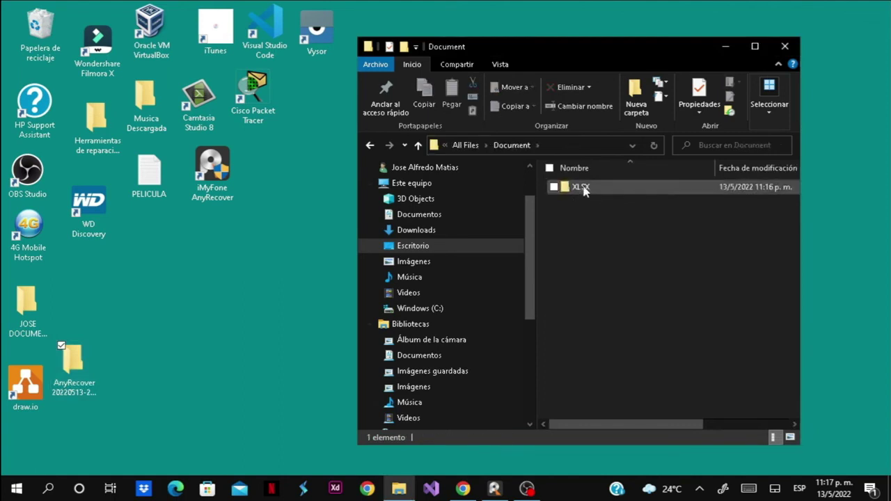
double_click(583, 188)
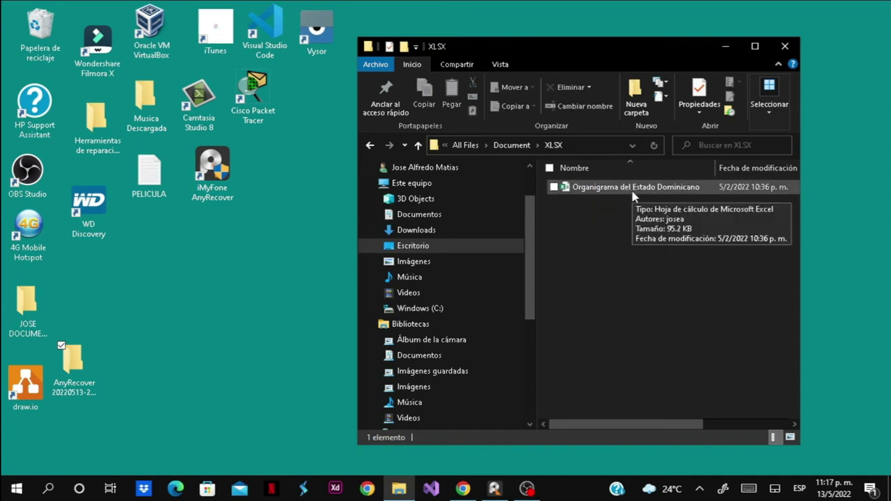
Return to iMyFone AnyRecover, collapse the Documento category and highlight the recovered spreadsheet in the file list.
click(495, 489)
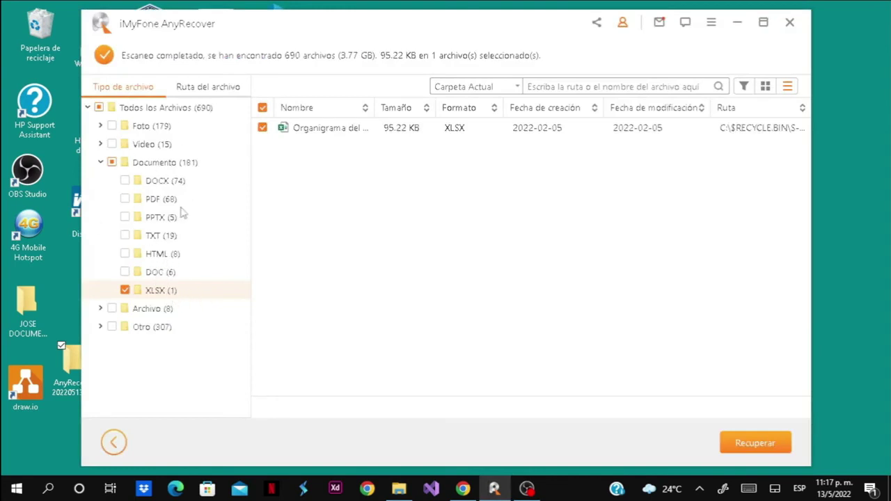
click(100, 163)
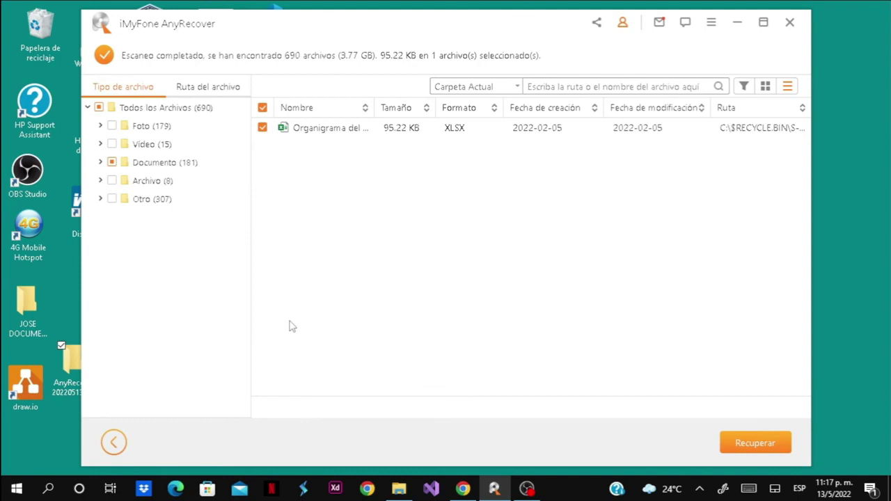
click(415, 134)
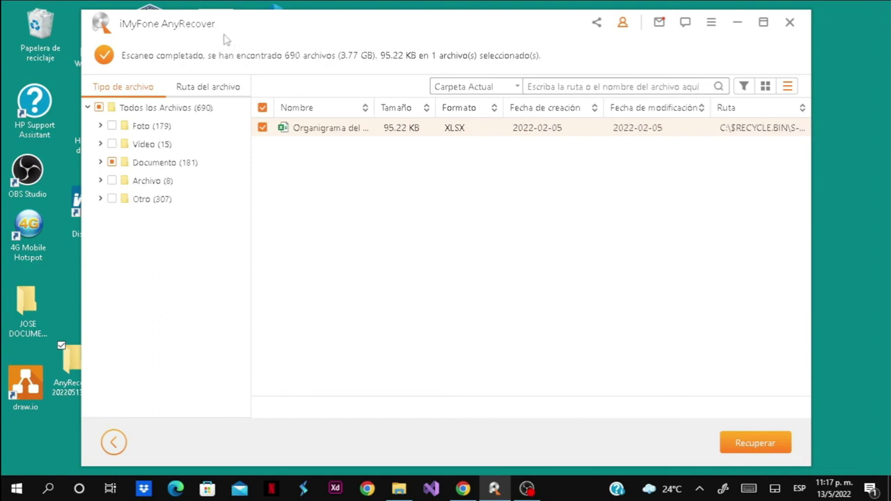
drag(226, 40, 216, 39)
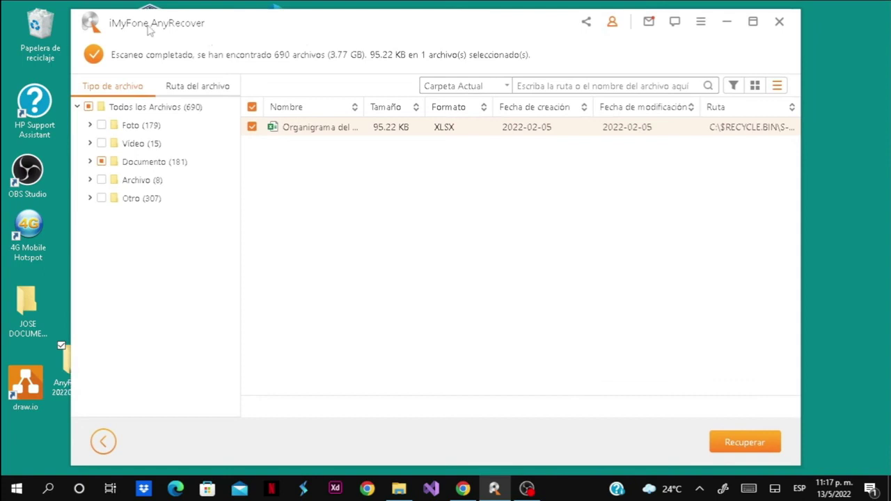